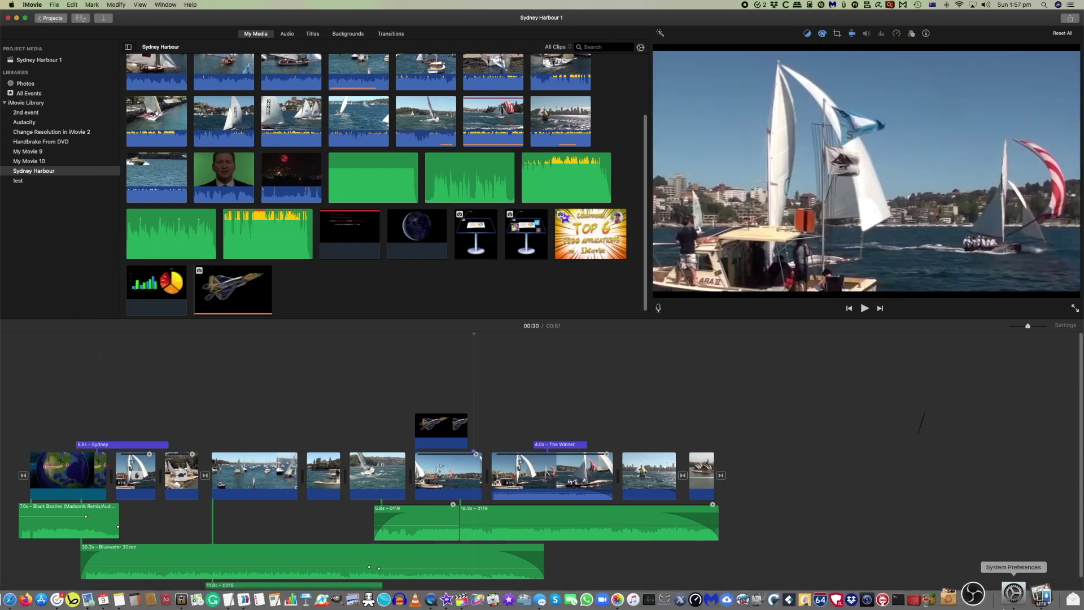
- Open TurboCollage Lite with a blank collage, and bring up the Photos library alongside it
click(1025, 596)
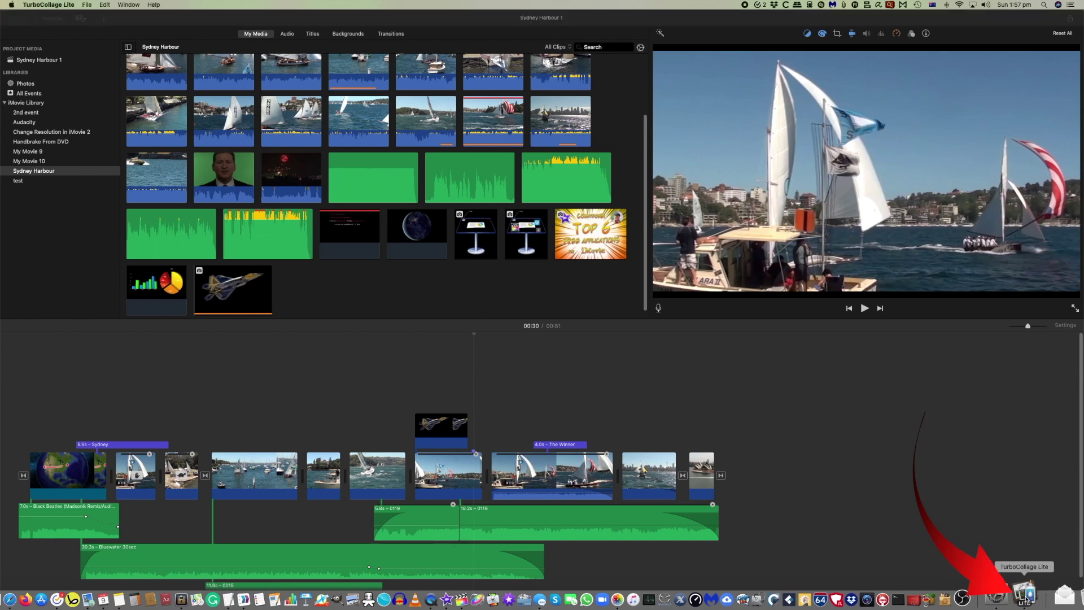
mouse_move(615, 606)
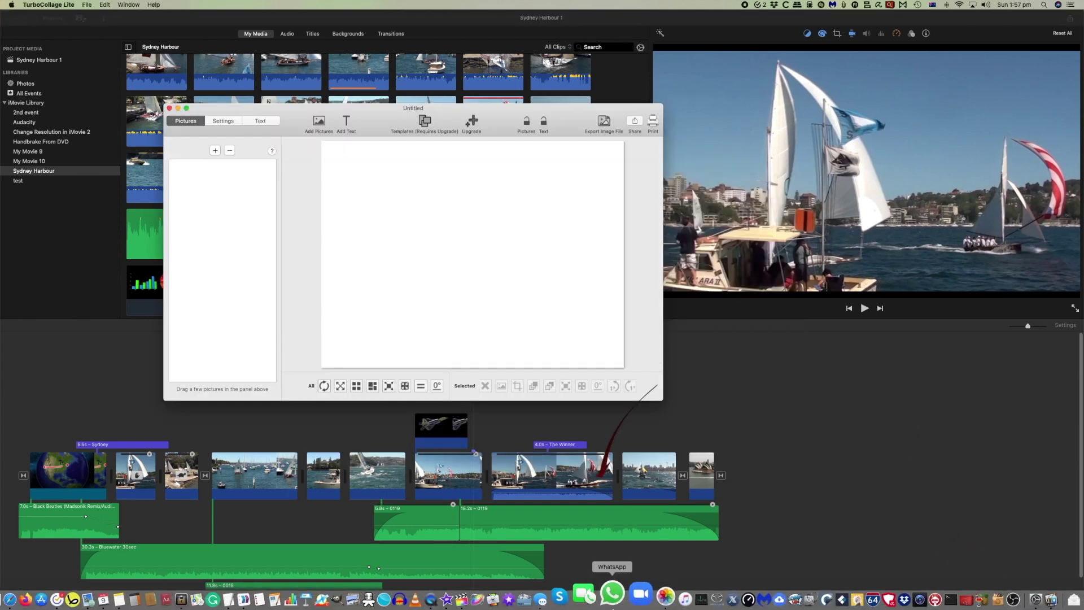
click(644, 593)
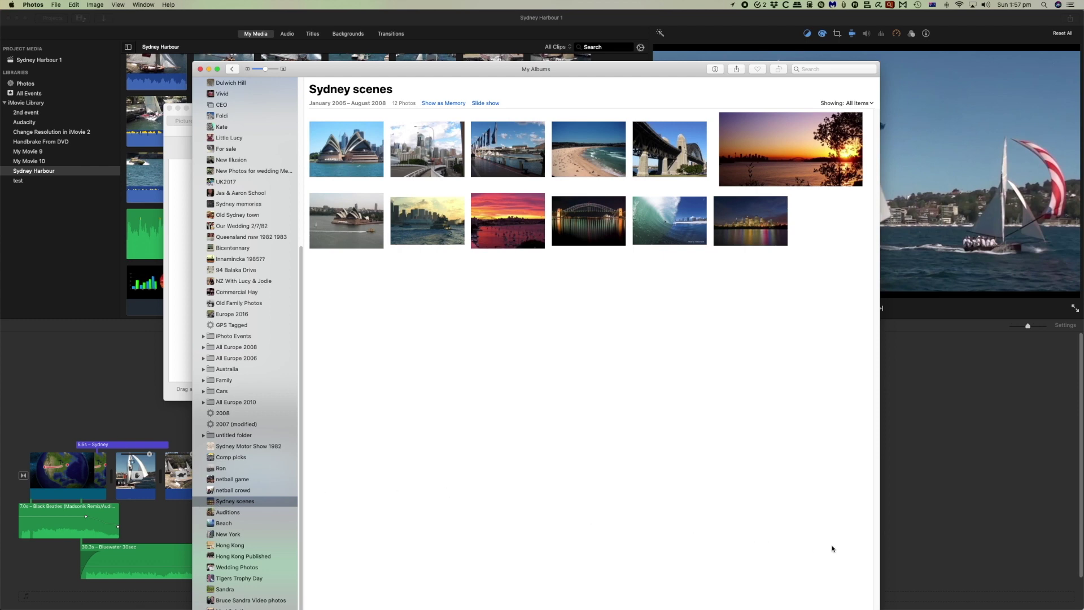
- Add all photos of the Sydney scenes album from Photos to the blank TurboCollage Lite collage
drag(865, 313, 354, 168)
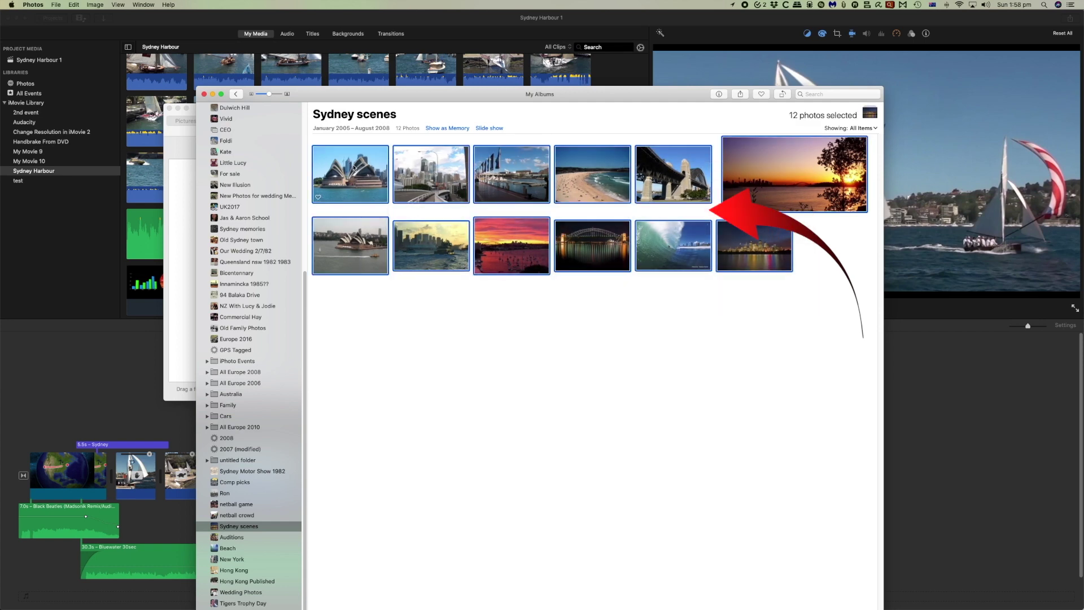
drag(415, 95, 795, 159)
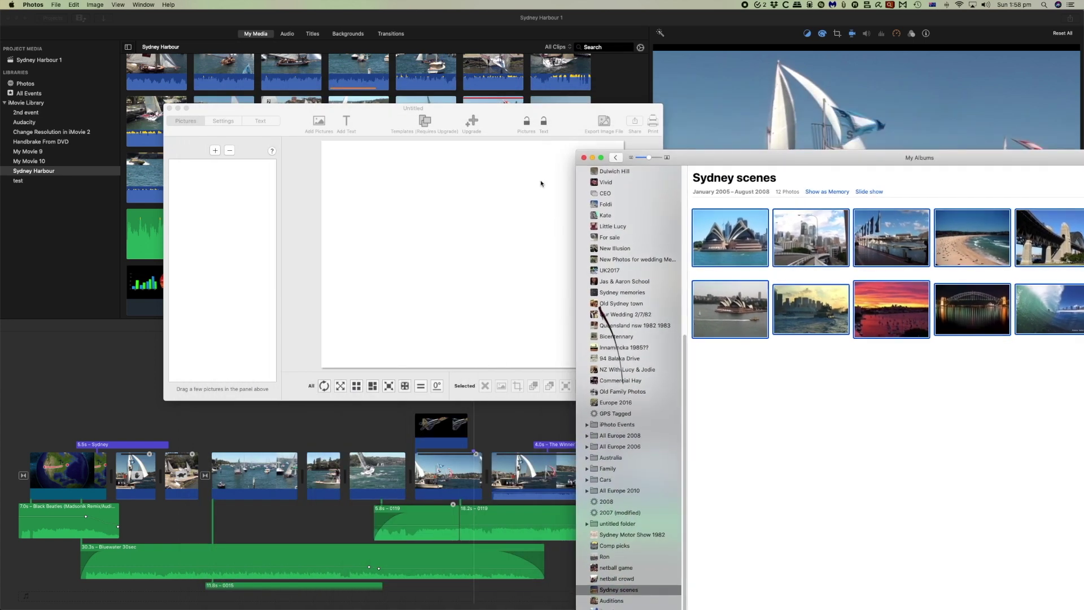
drag(744, 236, 384, 235)
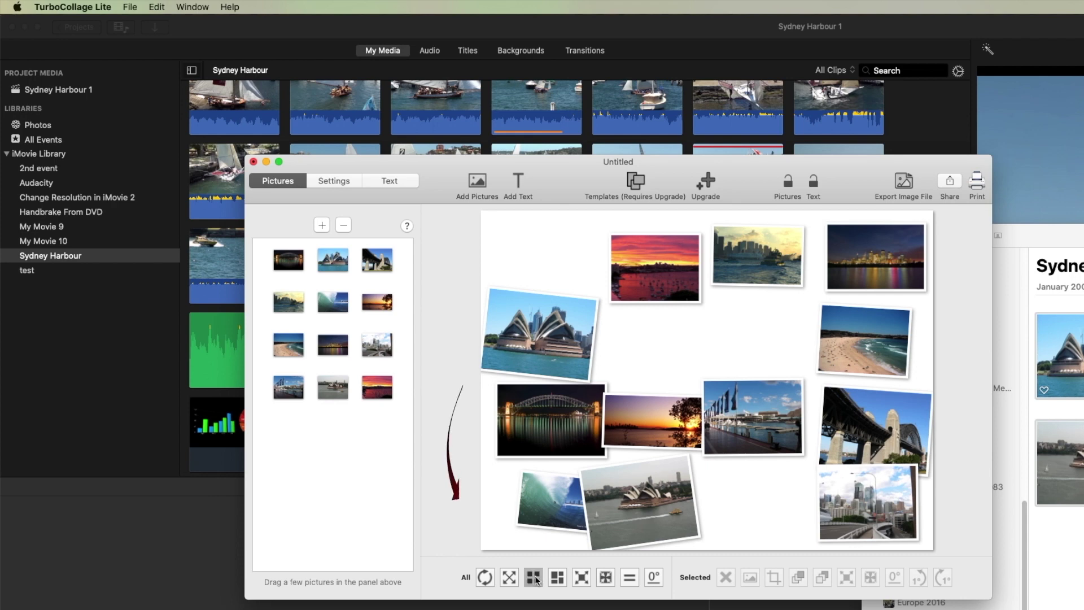
- Try several Photo Wall shuffles of all the collage pictures, ending with the Regular arrangement
click(534, 577)
click(556, 579)
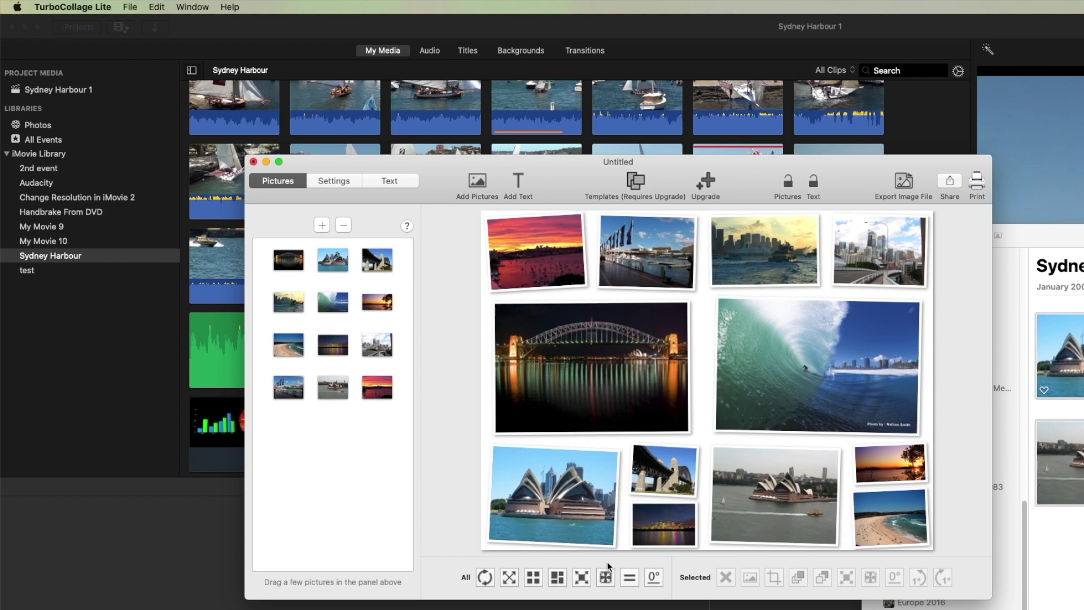
click(557, 579)
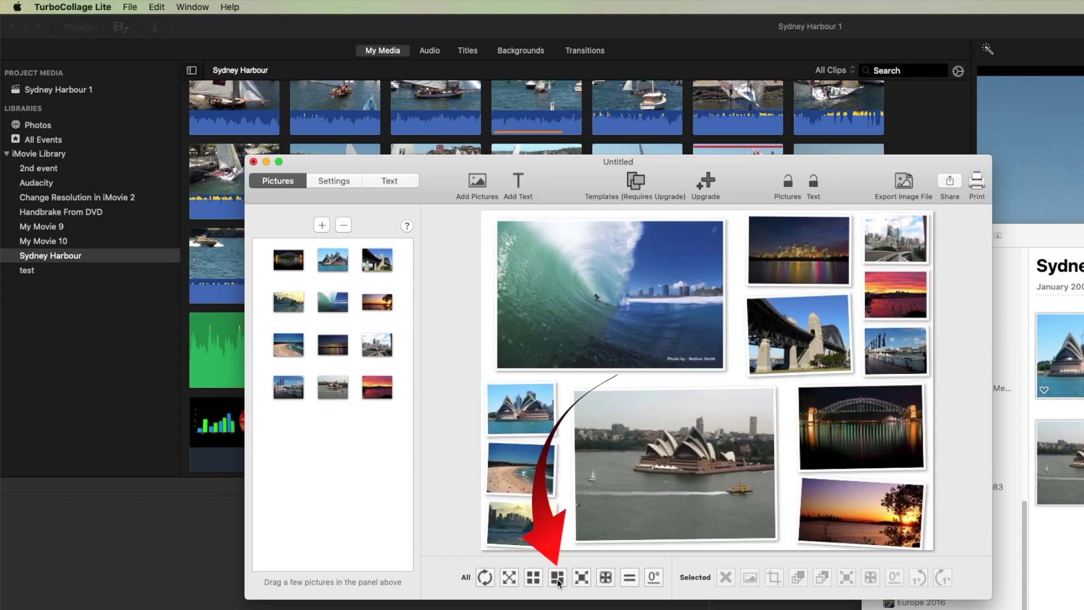
click(557, 578)
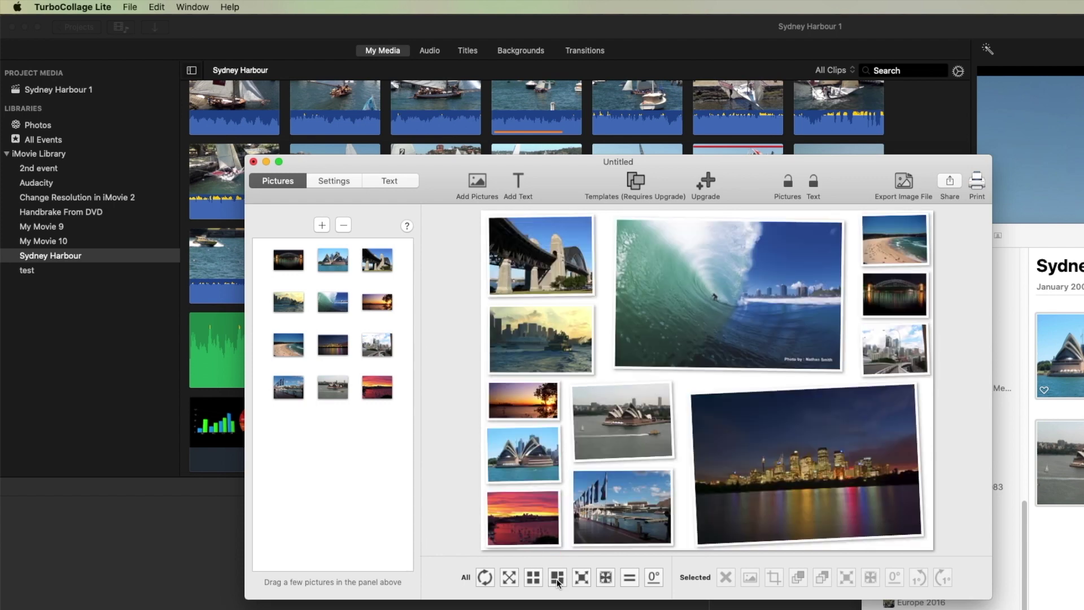
click(557, 579)
click(557, 579)
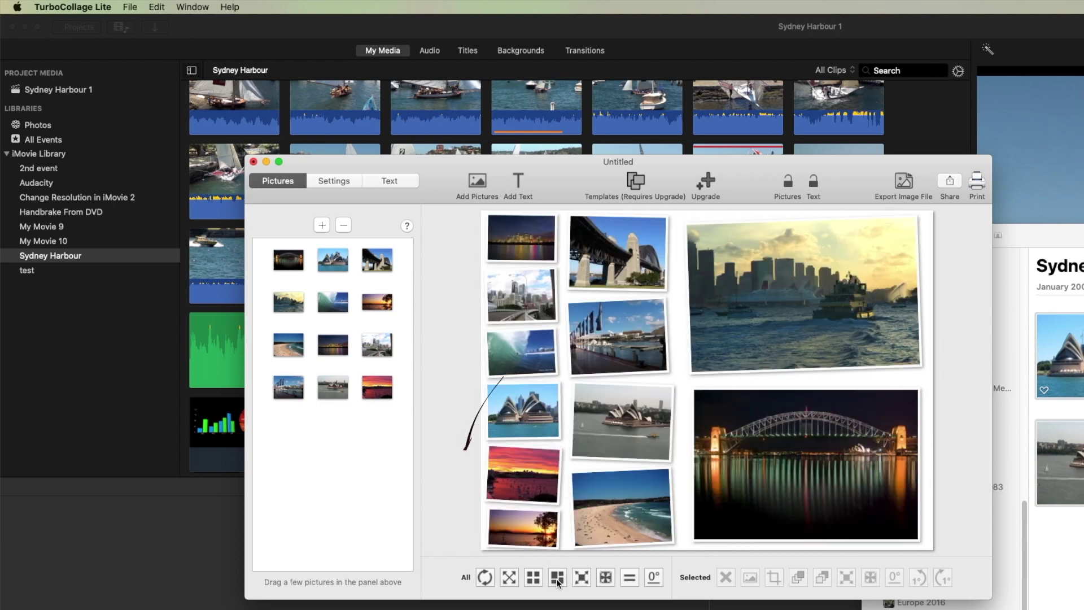
click(580, 578)
click(537, 576)
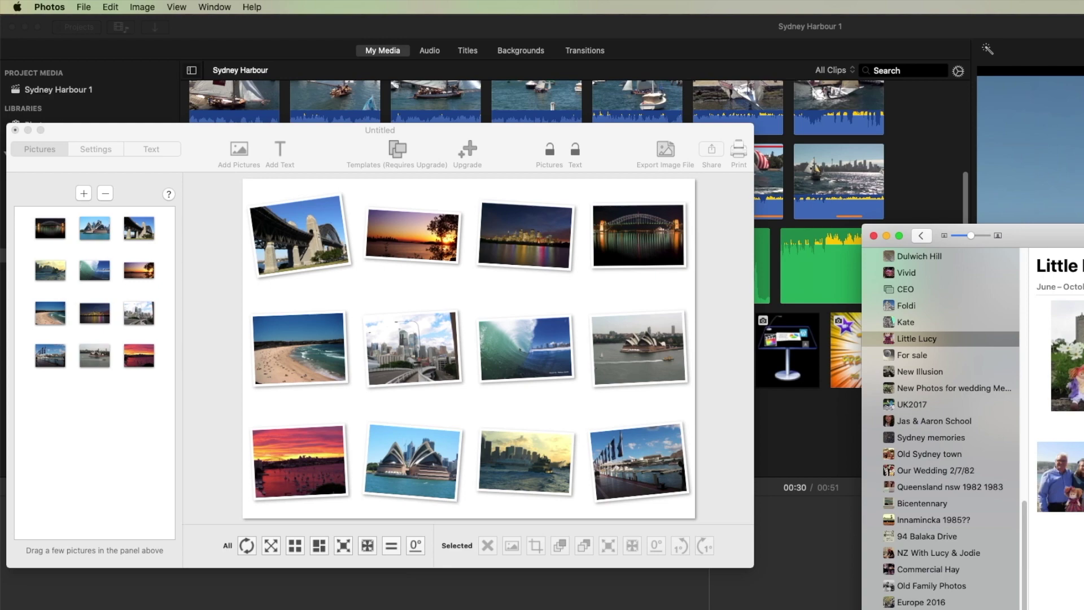
- Add all photos of the Little Lucy album to the collage and spread all pictures out in the Photo Wall arrangement
key(super+a)
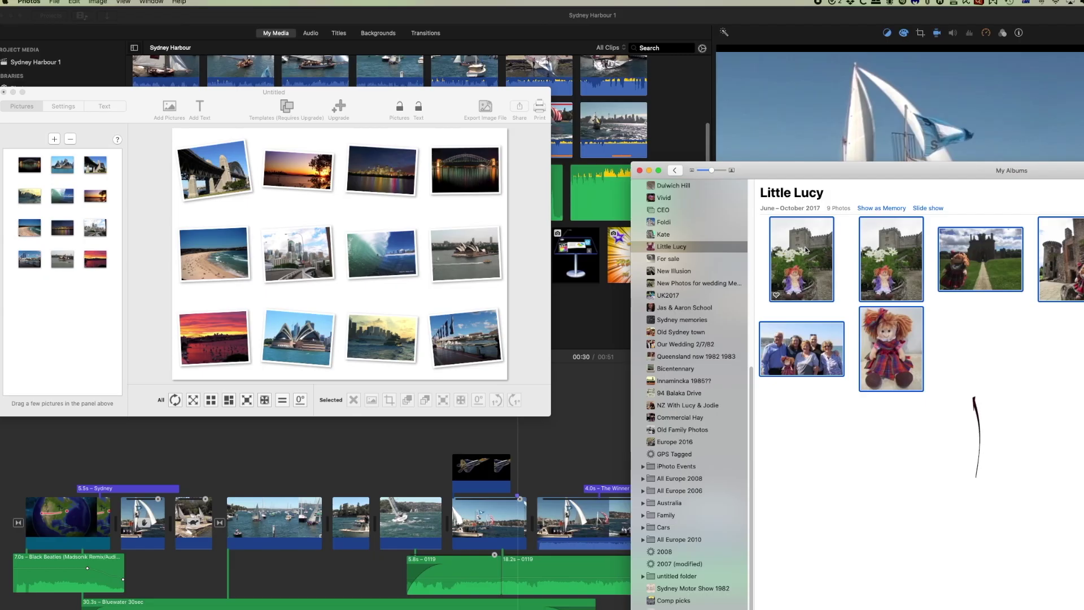
mouse_move(1078, 345)
mouse_down()
mouse_move(840, 375)
mouse_move(562, 377)
mouse_up()
drag(409, 274, 405, 292)
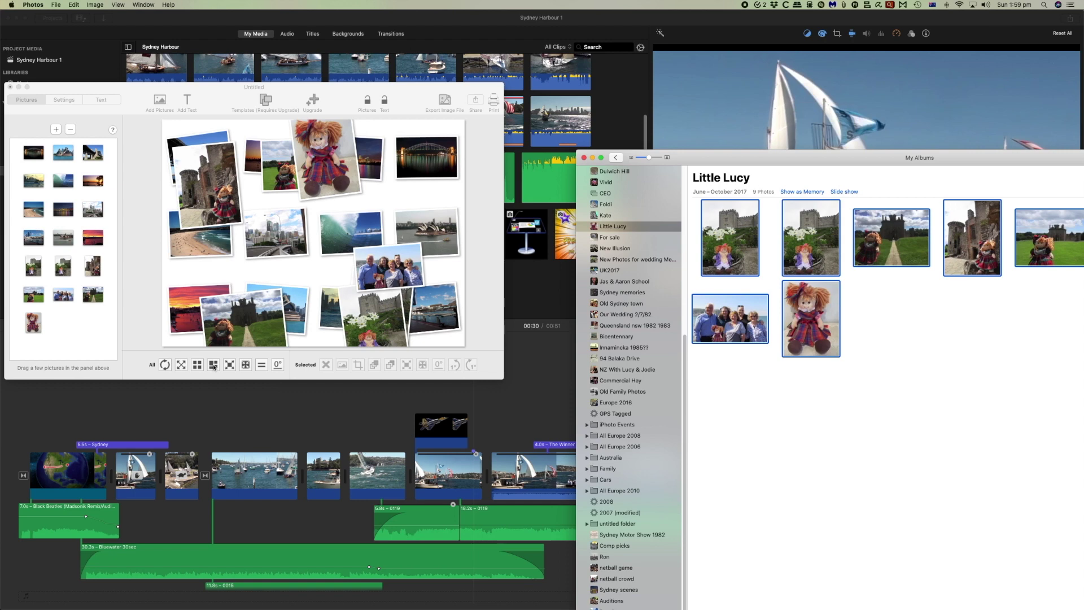
click(213, 365)
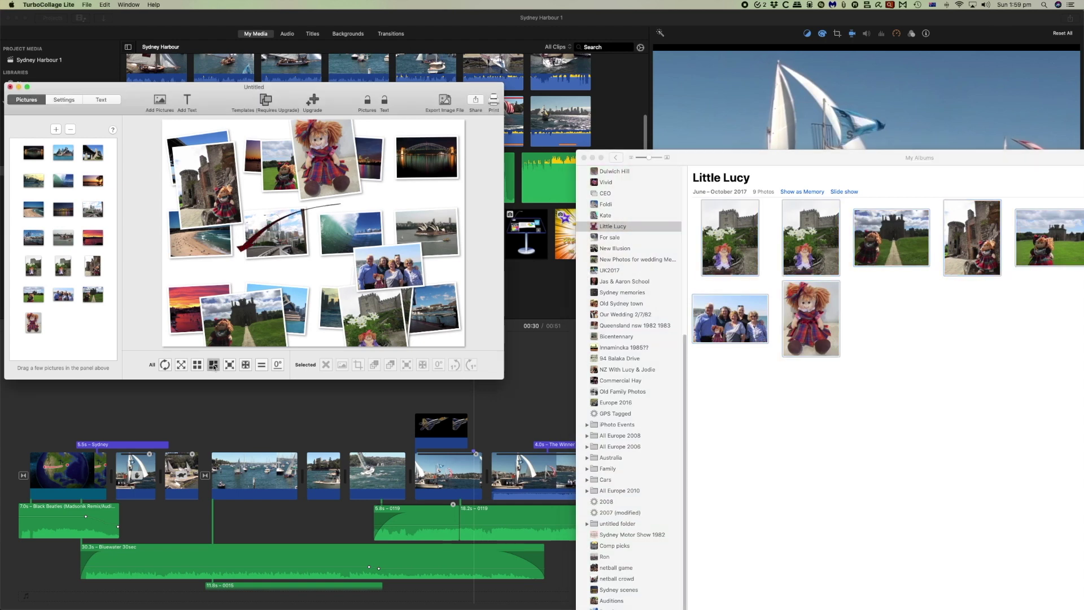
click(213, 365)
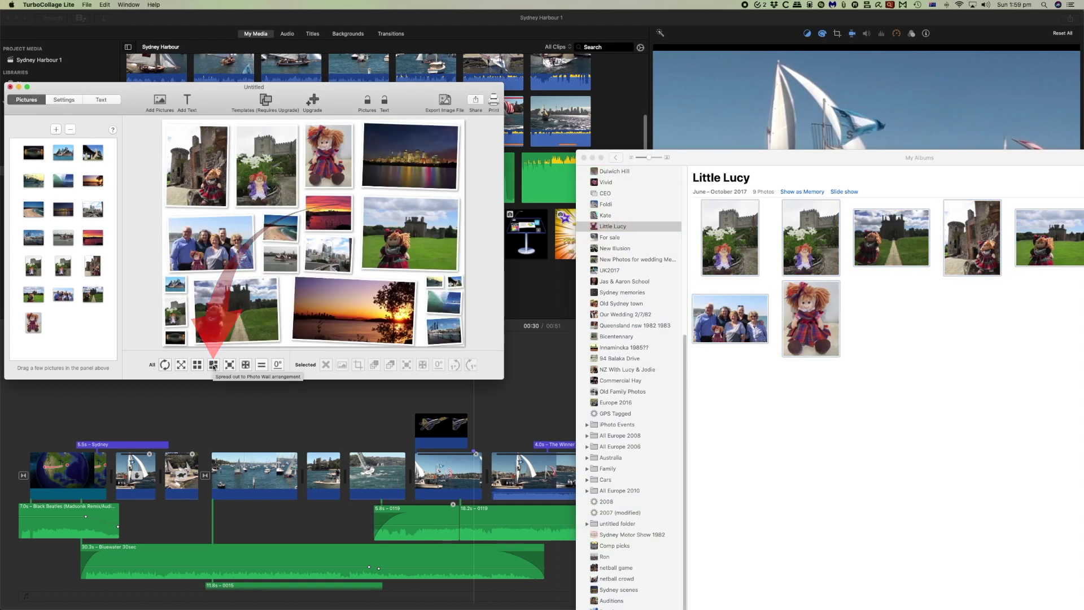
- Set the collage layout size to 6 X 12 (Panorama 2:1) in landscape orientation
click(63, 100)
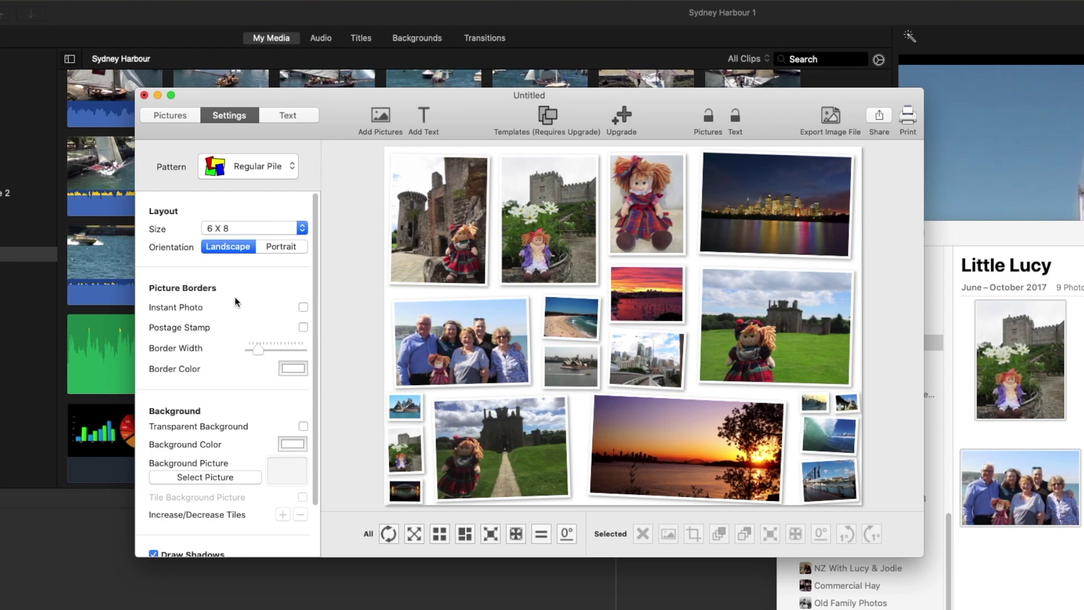
click(302, 228)
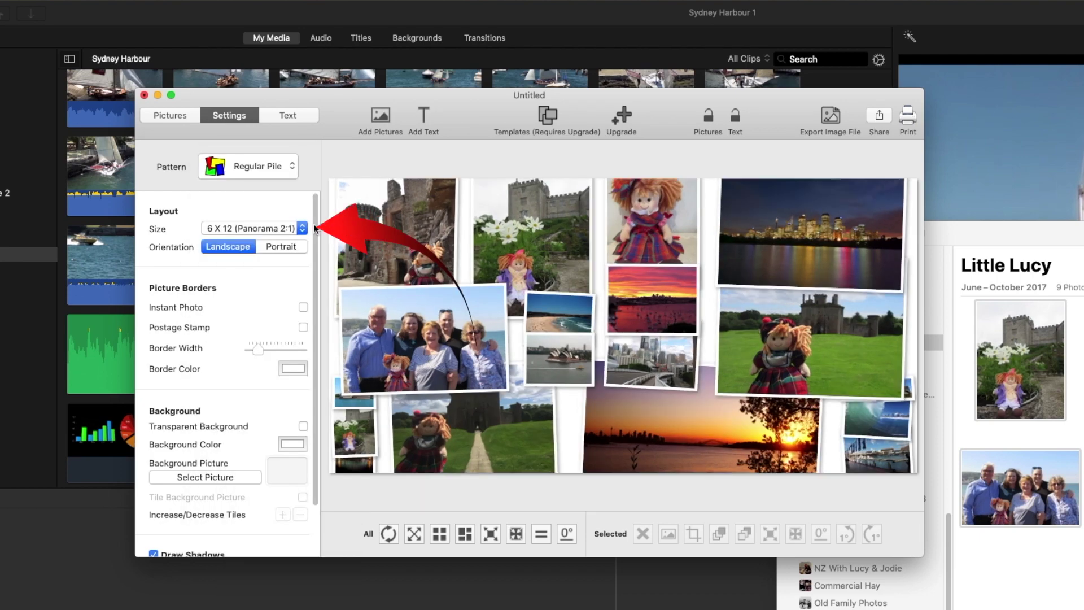
click(293, 229)
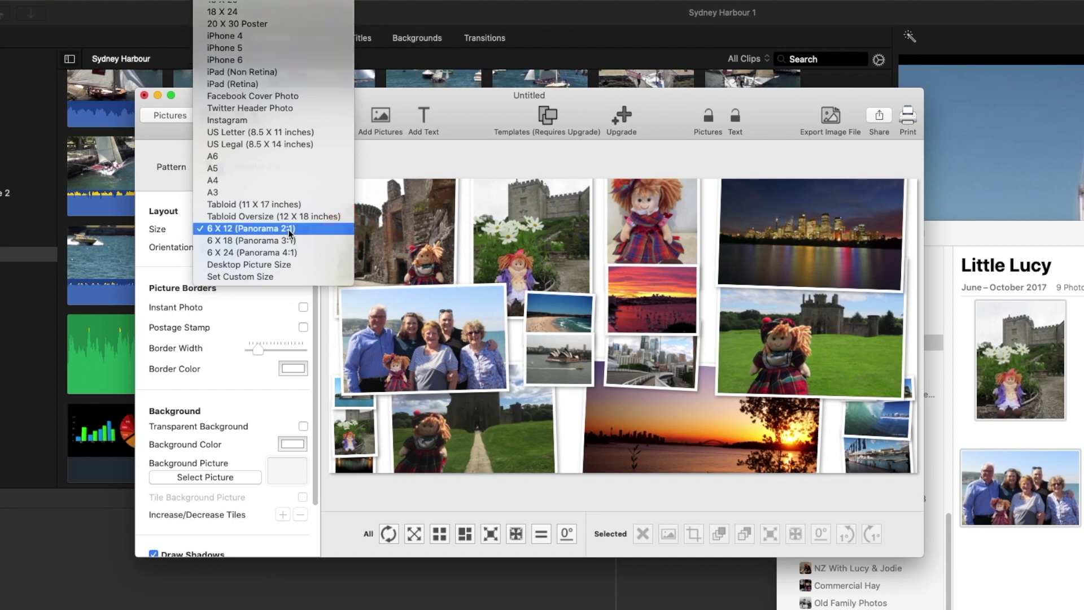
click(289, 231)
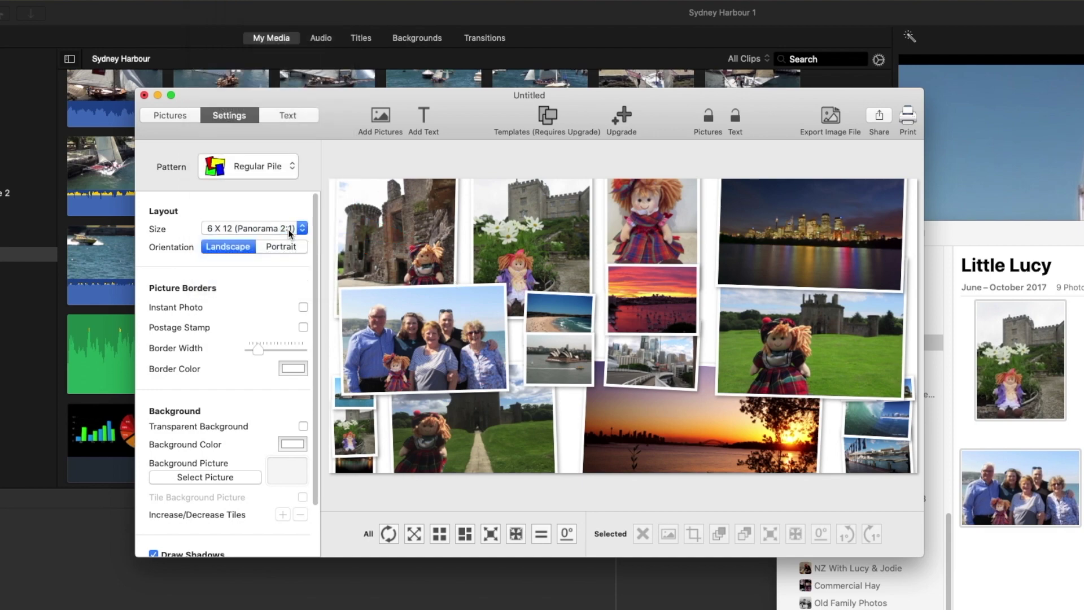
- Compare Photo Wall and Regular arrangements of all pictures on the panorama layout, finishing with Photo Wall
click(466, 534)
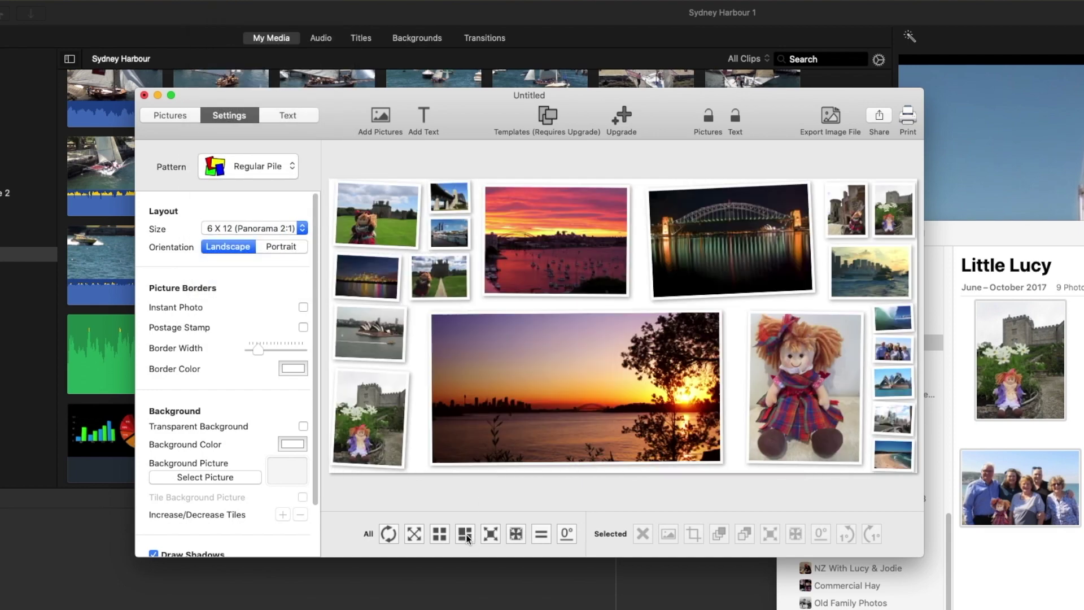
click(465, 533)
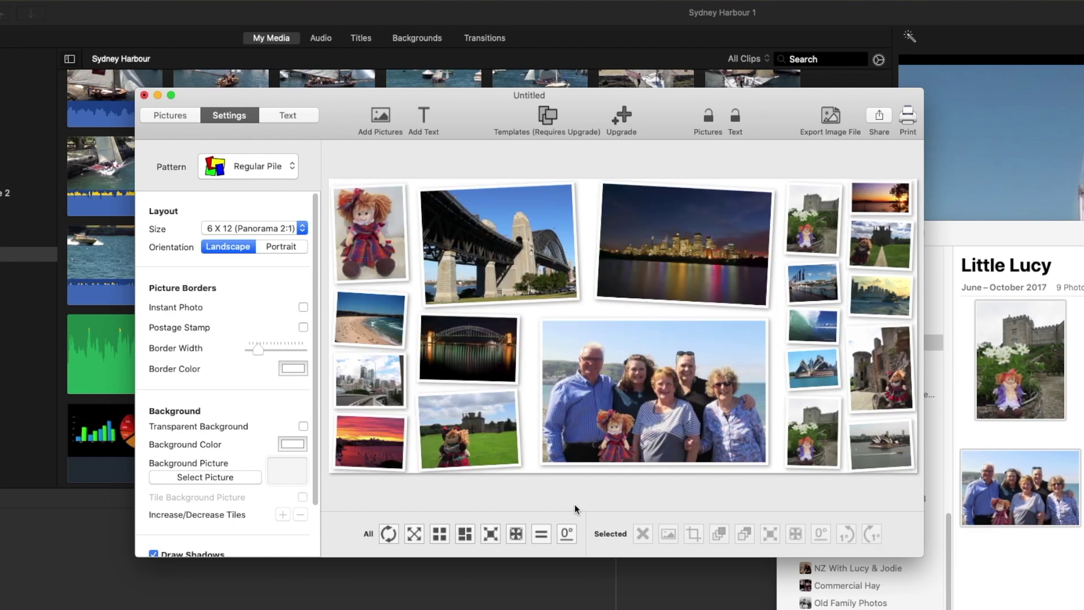
click(438, 534)
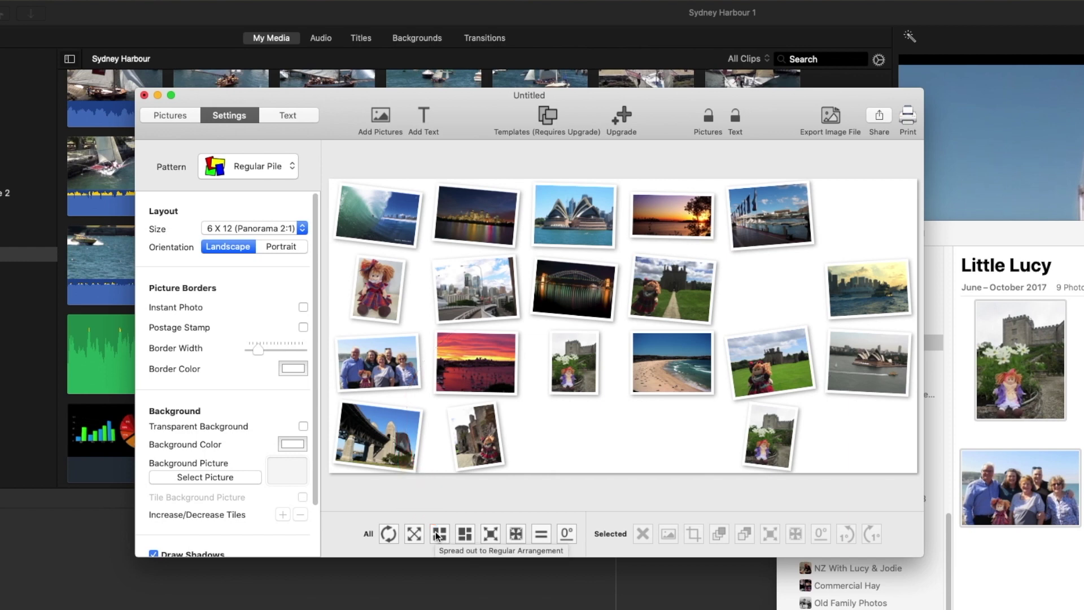
click(466, 535)
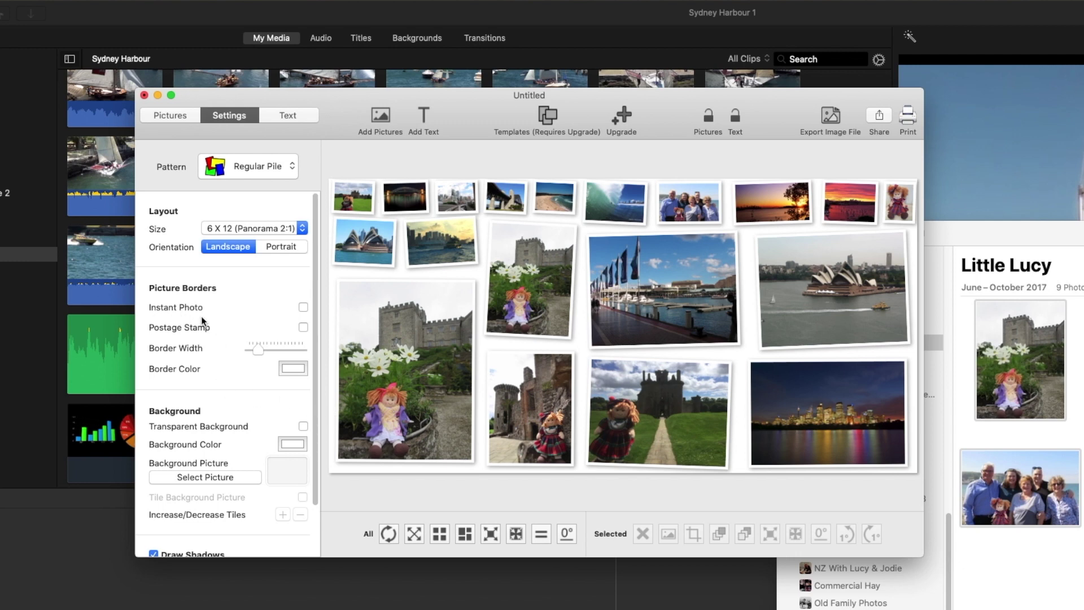
- Try a transparent collage background, and open the background picture chooser and cancel it without selecting a file
scroll(201, 317, down, 3)
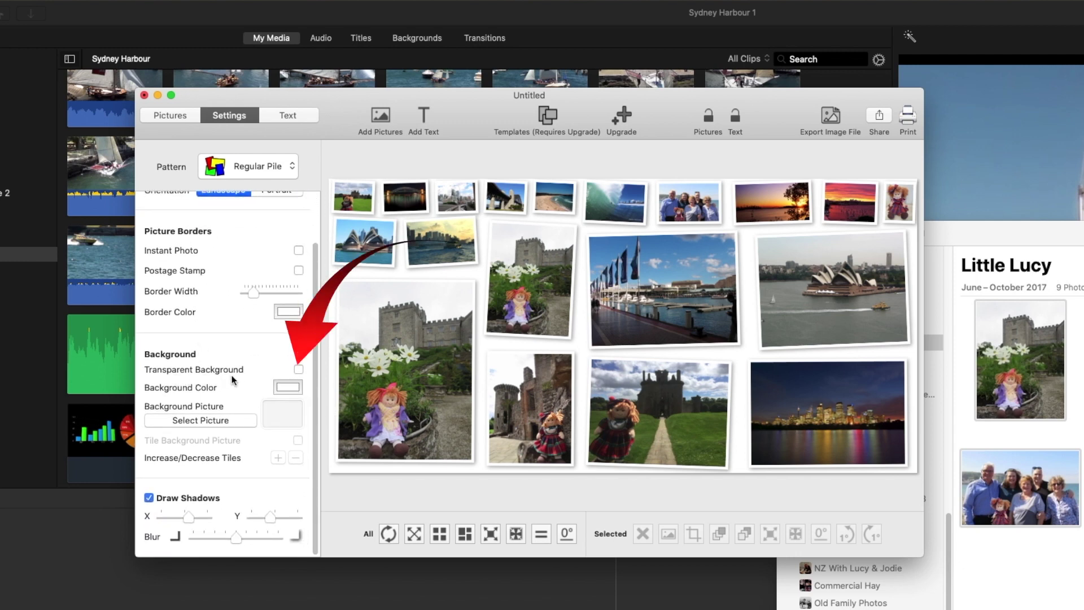
click(298, 369)
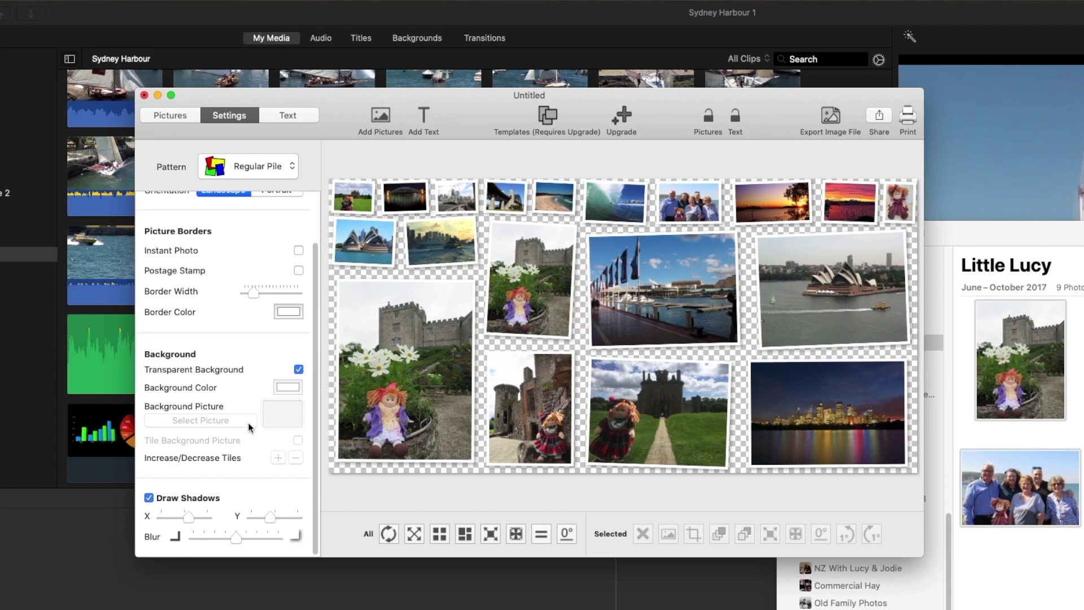
click(200, 419)
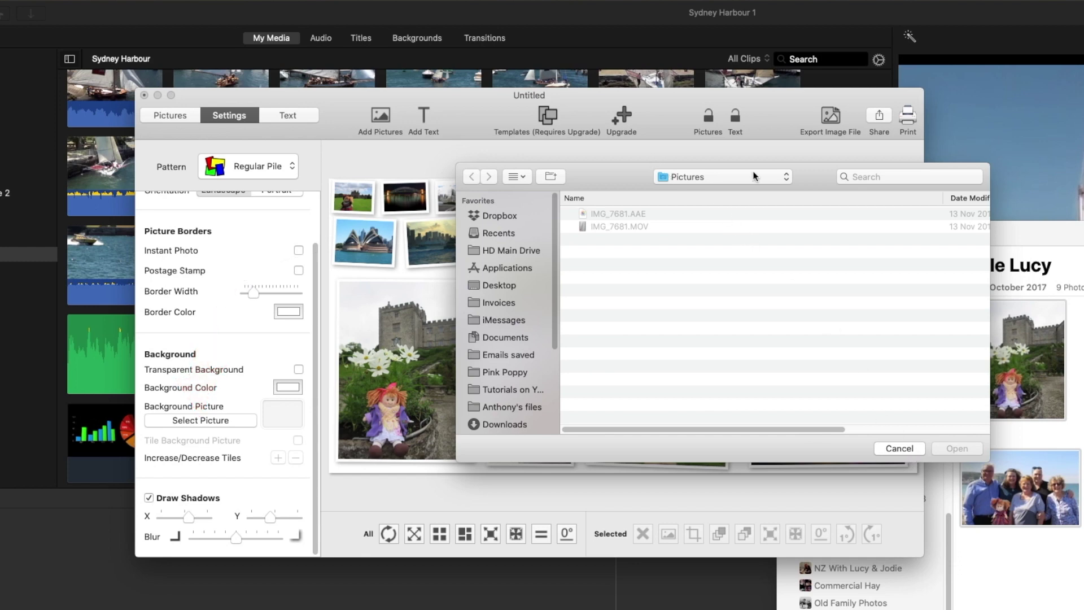
click(905, 446)
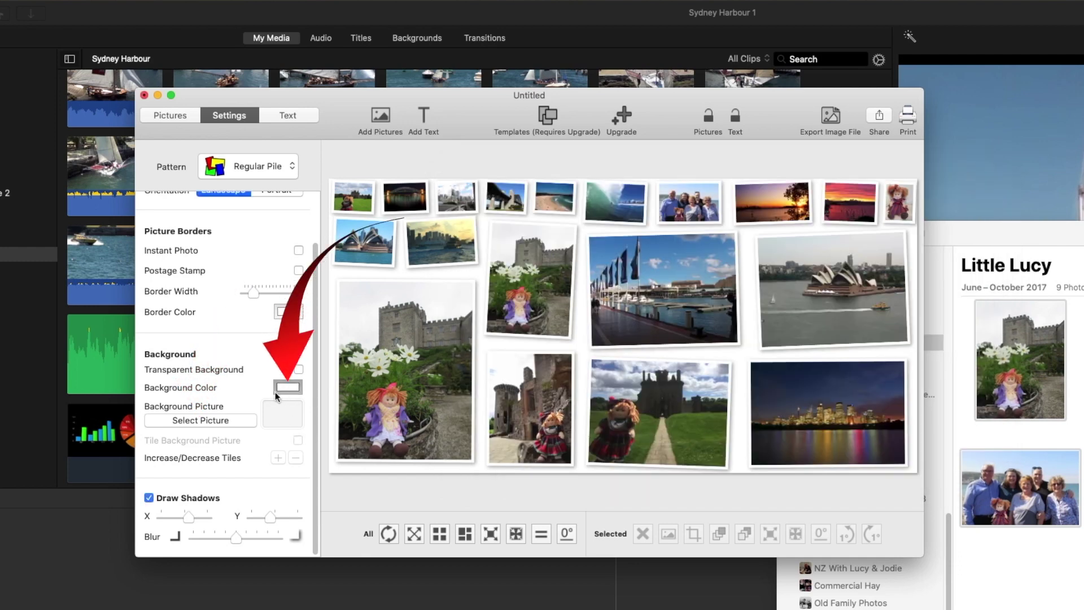
- Set the collage background color to pinkish red and reshuffle all pictures into a new Photo Wall arrangement
scroll(247, 291, down, 3)
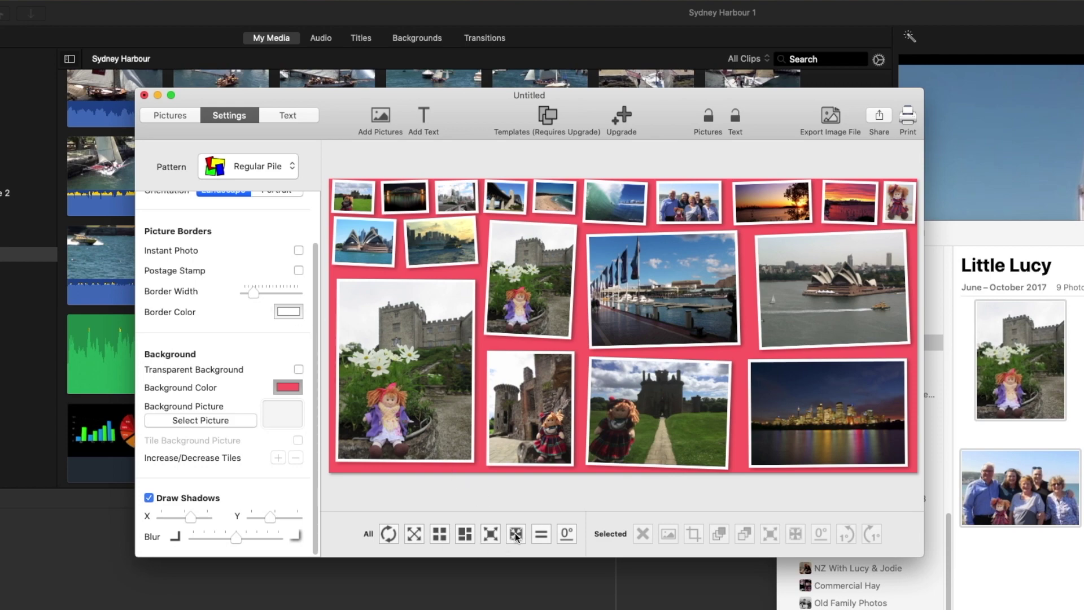
click(413, 536)
click(393, 537)
click(465, 535)
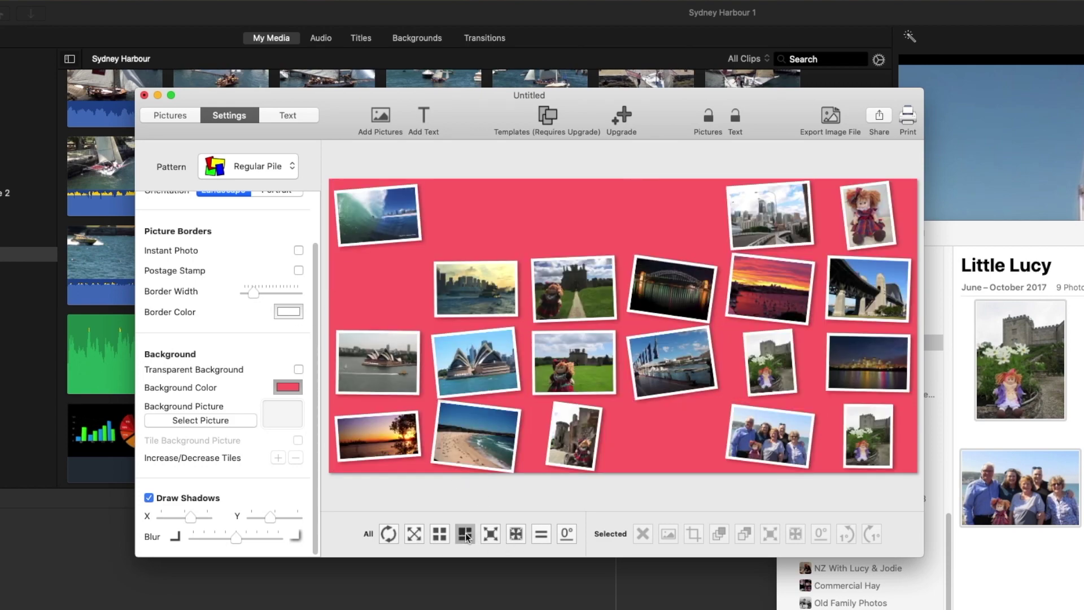
- Make the collage background transparent and export the collage as a PNG image
click(298, 370)
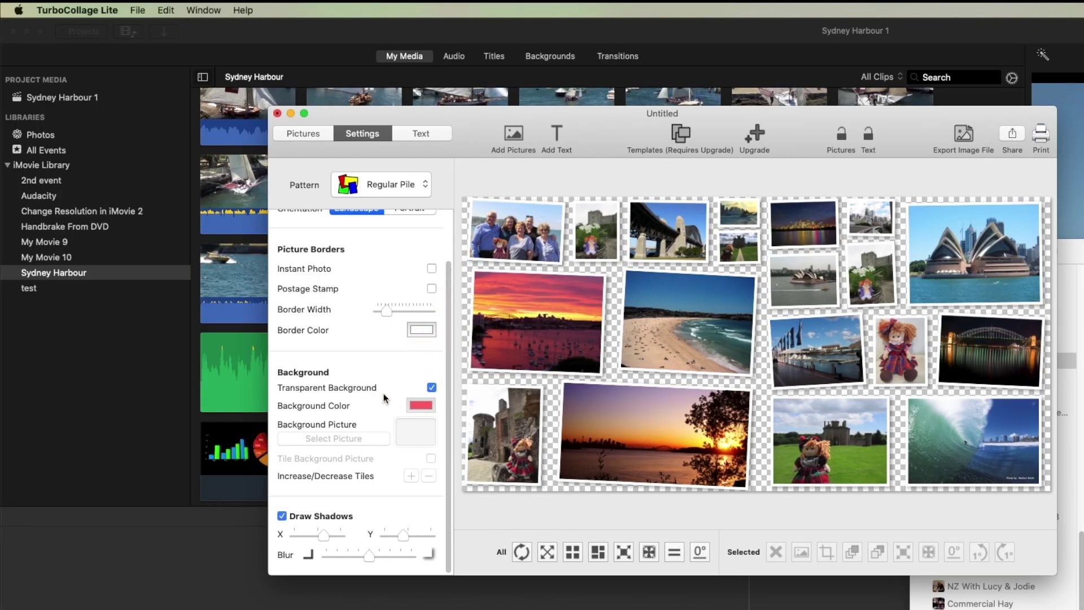
scroll(248, 378, up, 3)
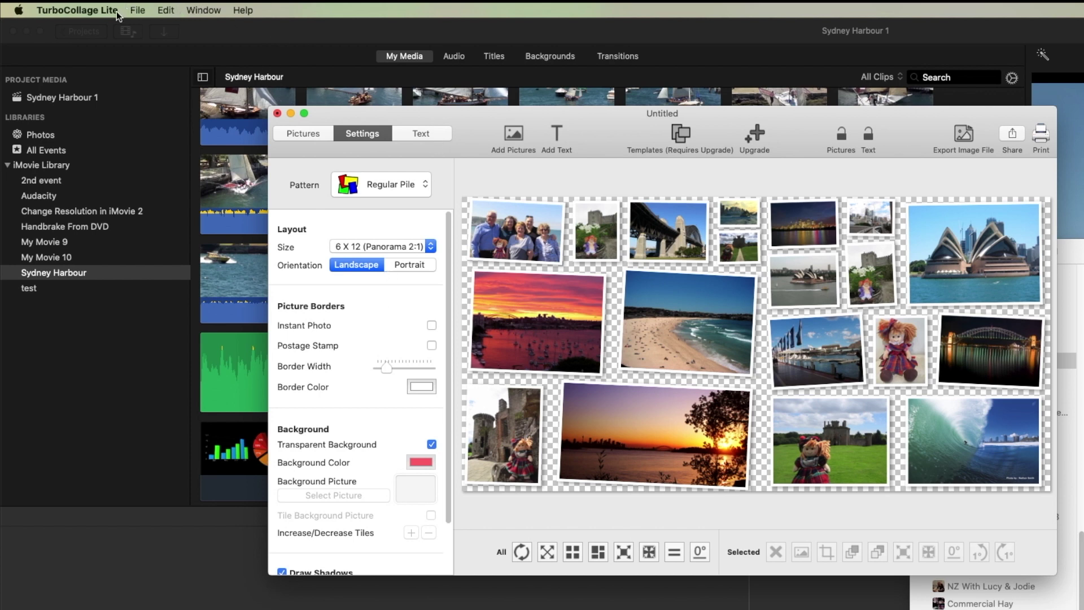
click(138, 10)
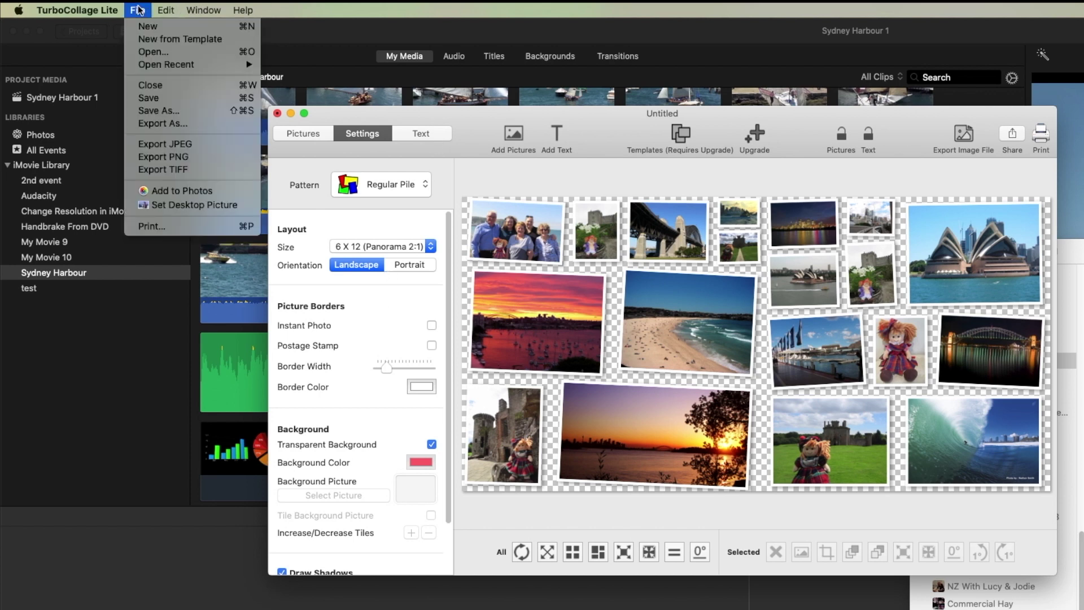
click(188, 159)
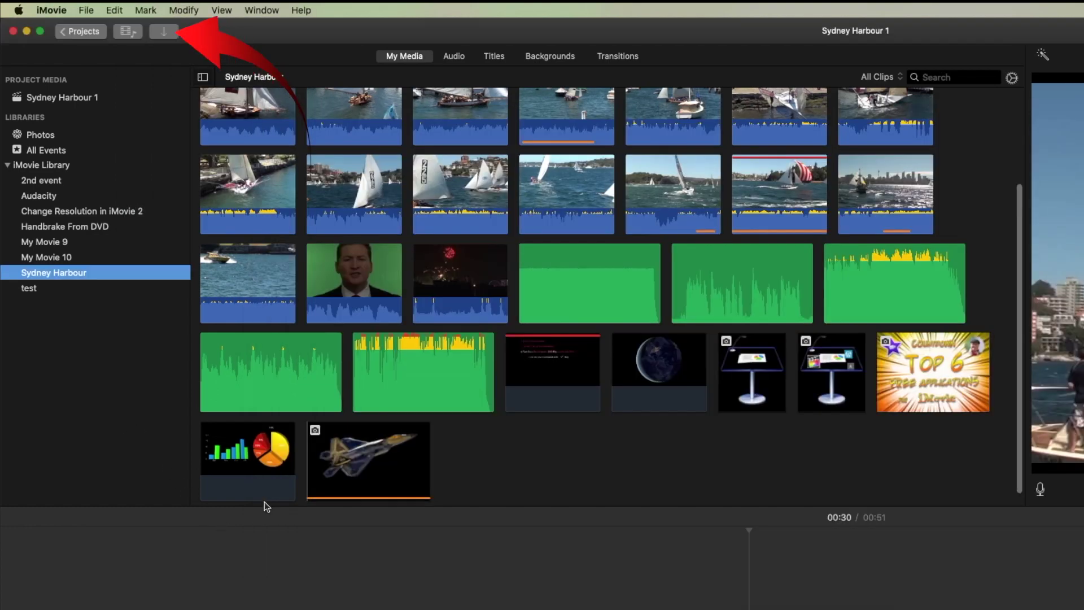
- Import Untitled.png from the Tutorials on Youtube 2020 folder into the Sydney Harbour event
key(super+i)
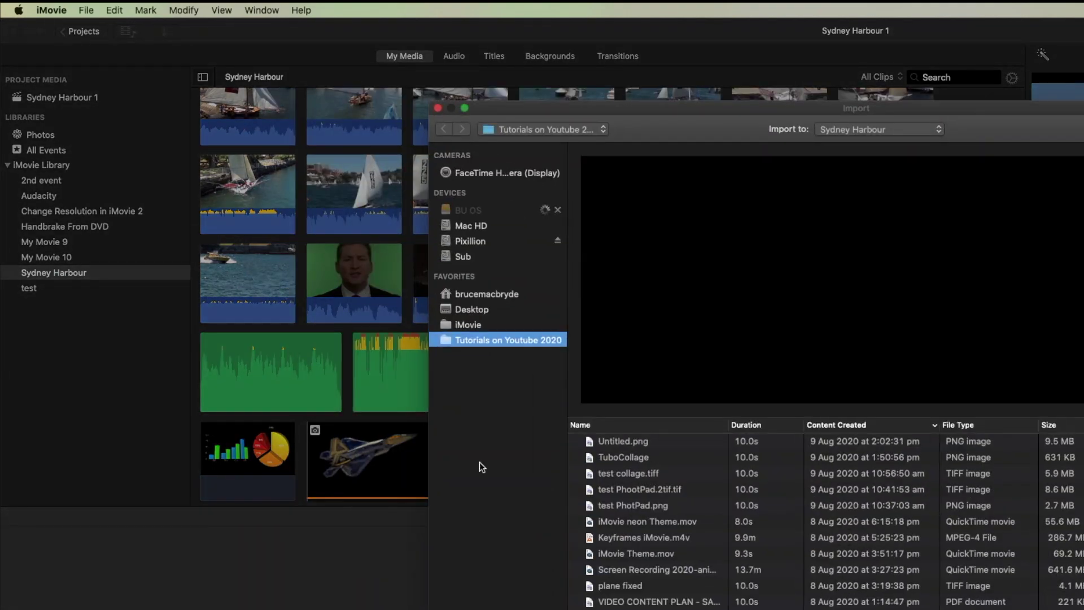
click(628, 442)
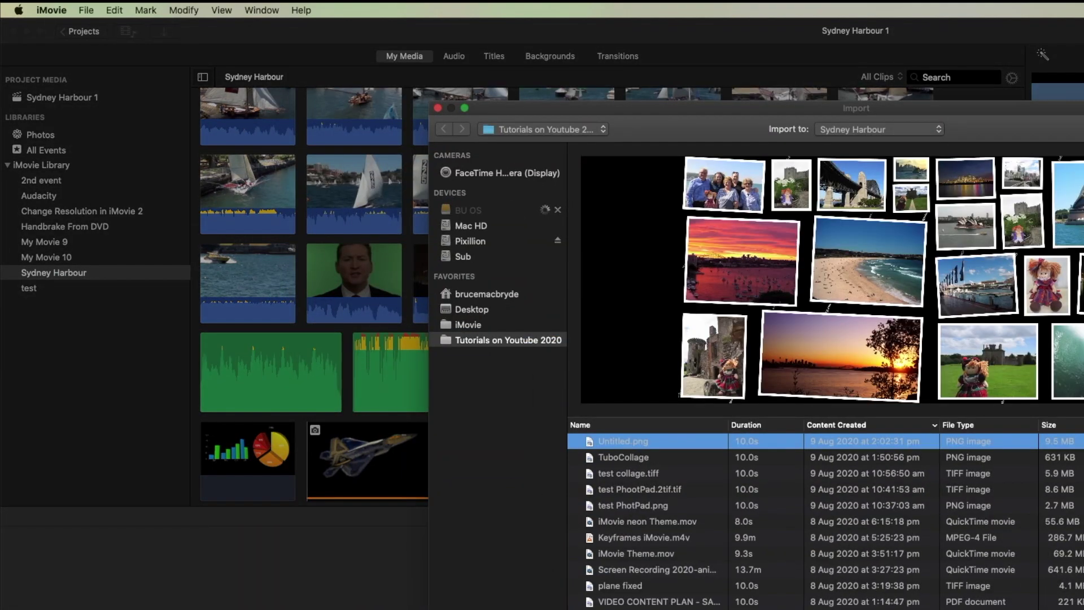
key(Return)
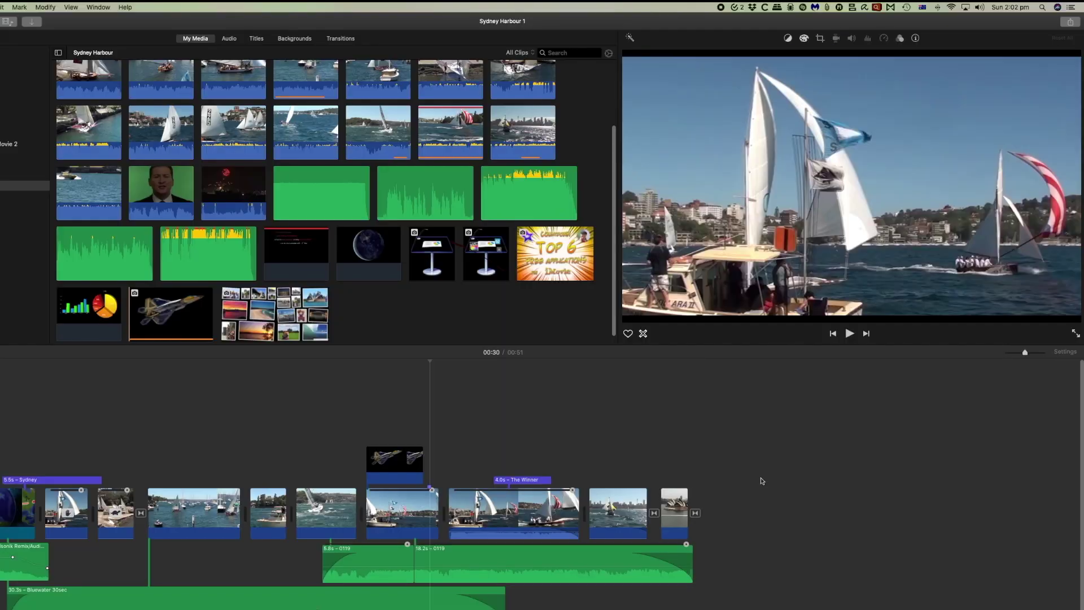
- Add the imported collage image to the end of the timeline and extend its clip to about four times its length
drag(270, 313, 714, 513)
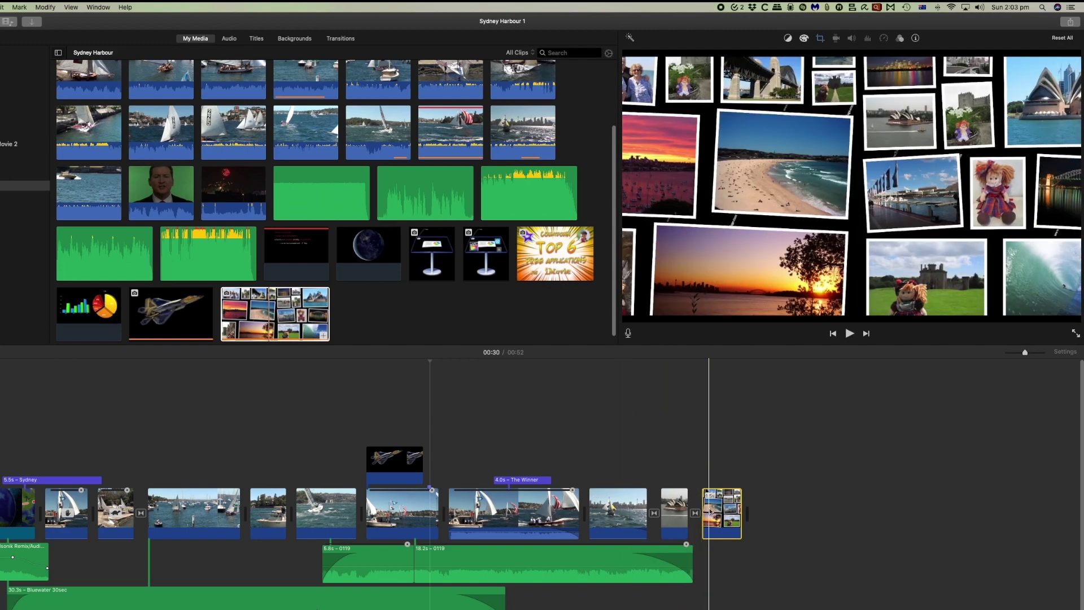
drag(738, 507, 880, 507)
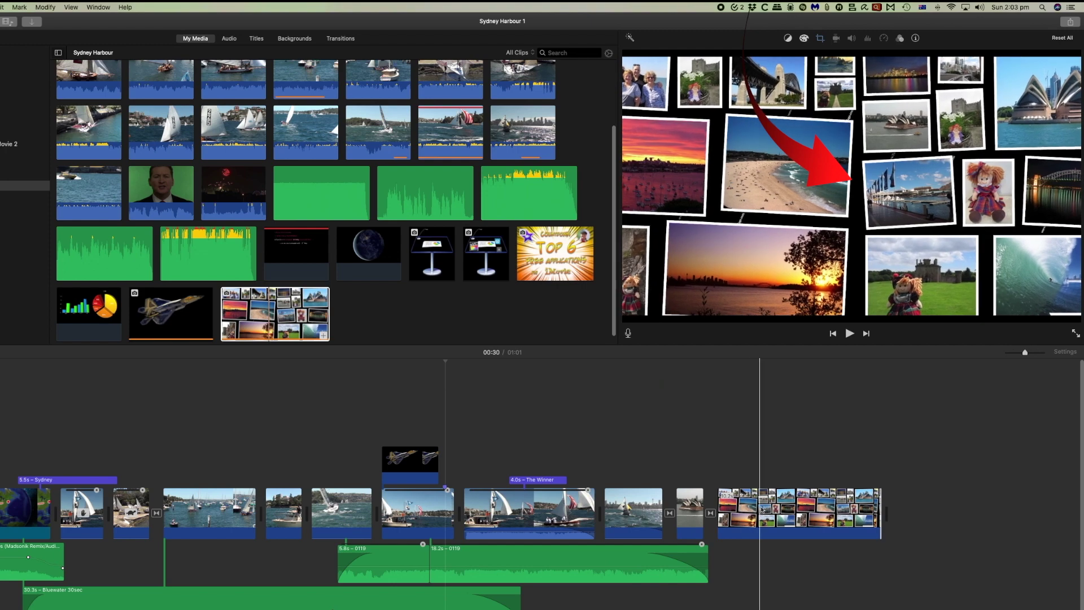
- Change the collage clip's cropping style from Ken Burns to Fit
click(792, 514)
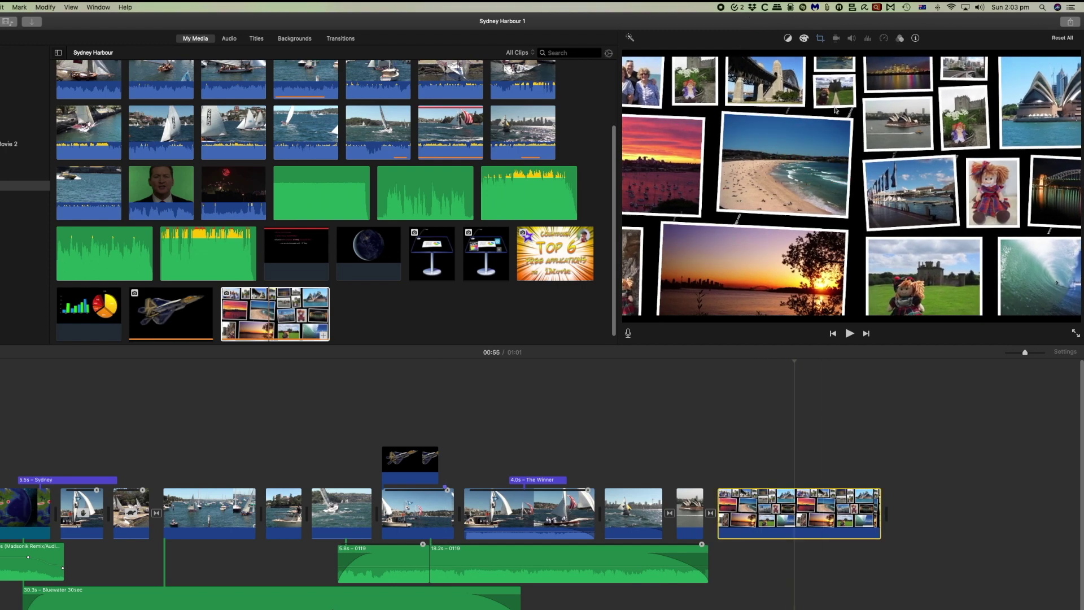
click(819, 38)
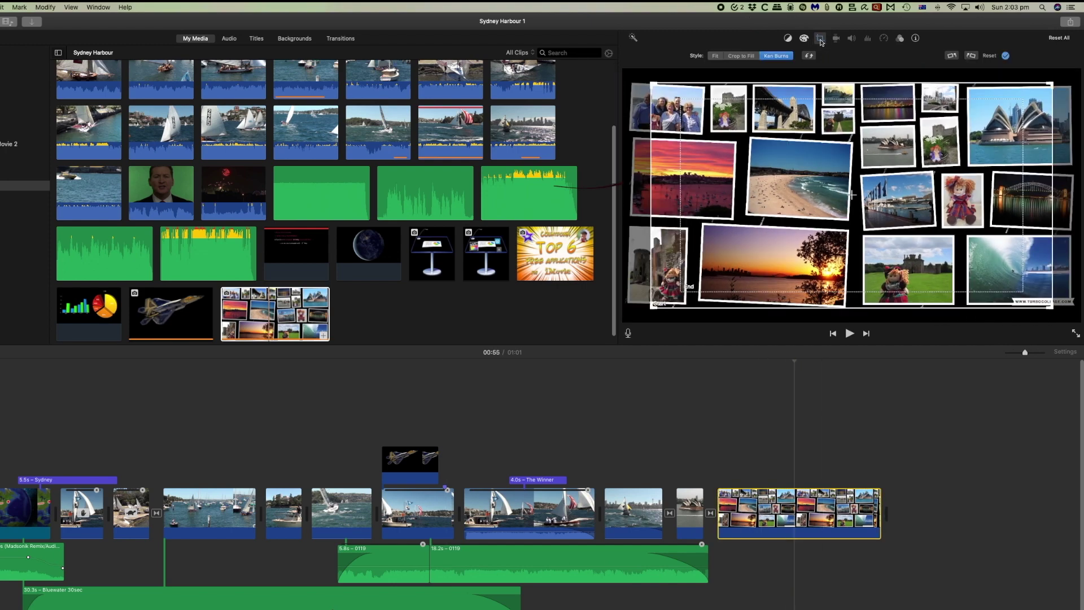
click(714, 57)
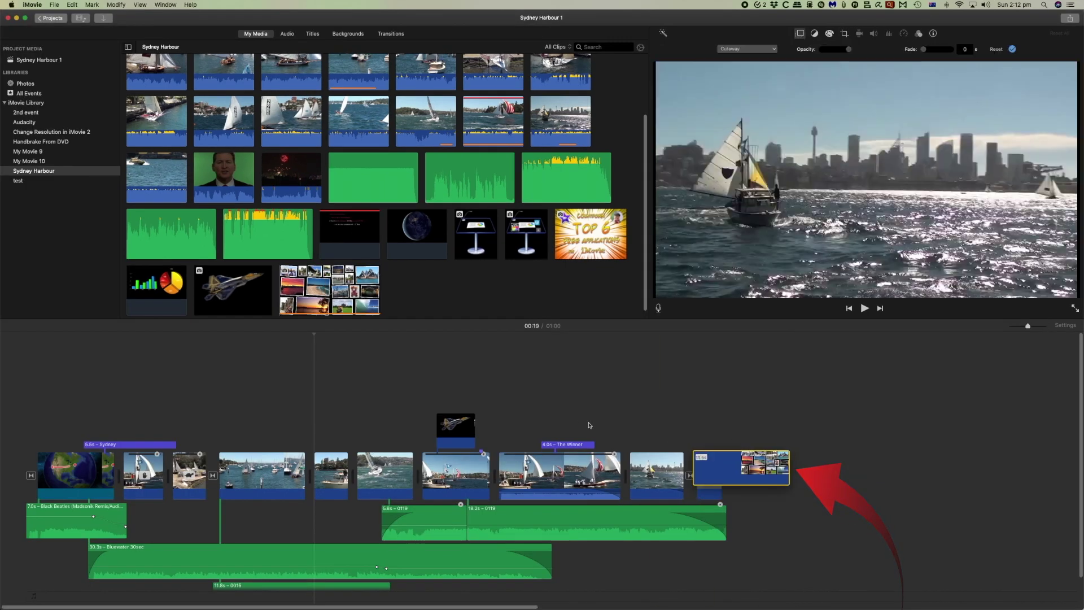
- Overlay the collage clip above the early sailing clips as a Picture in Picture, enlarge it to nearly fill the frame, and preview it
mouse_move(588, 425)
mouse_down()
mouse_move(392, 384)
mouse_move(280, 420)
mouse_up()
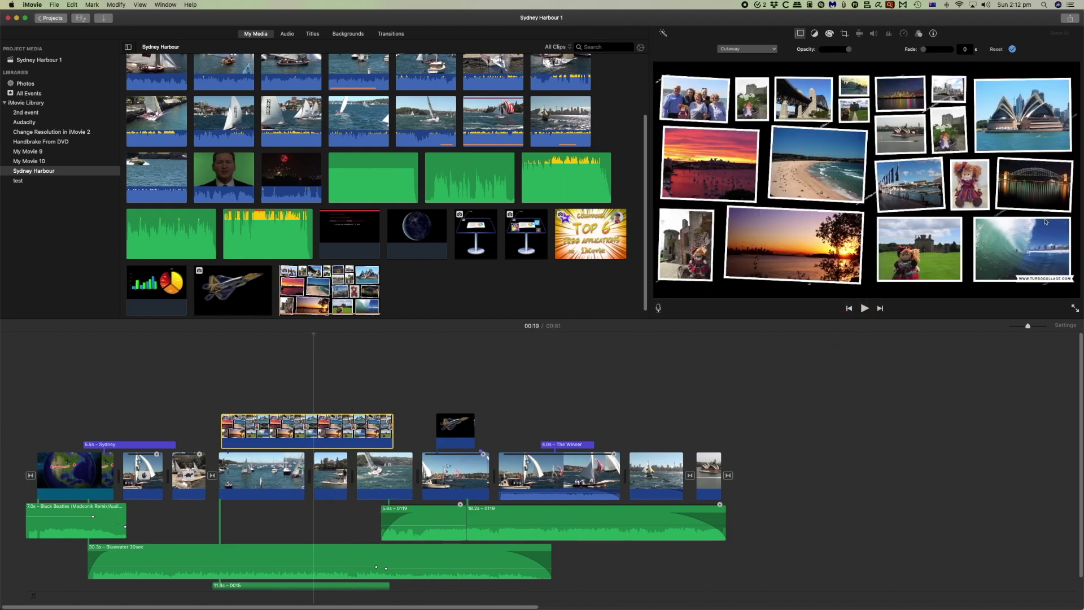
click(755, 49)
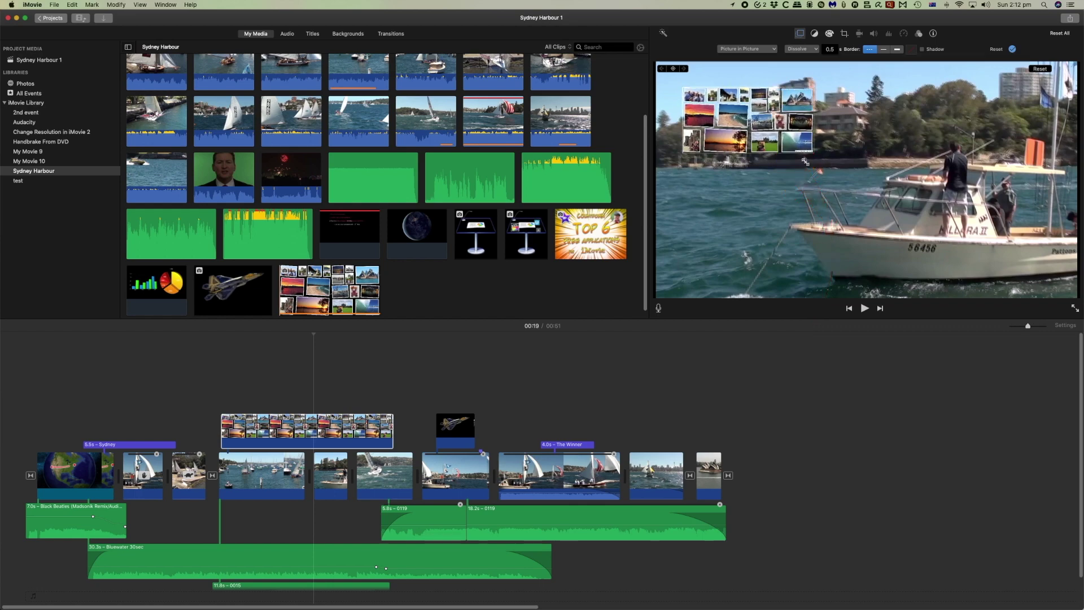
drag(805, 162, 949, 270)
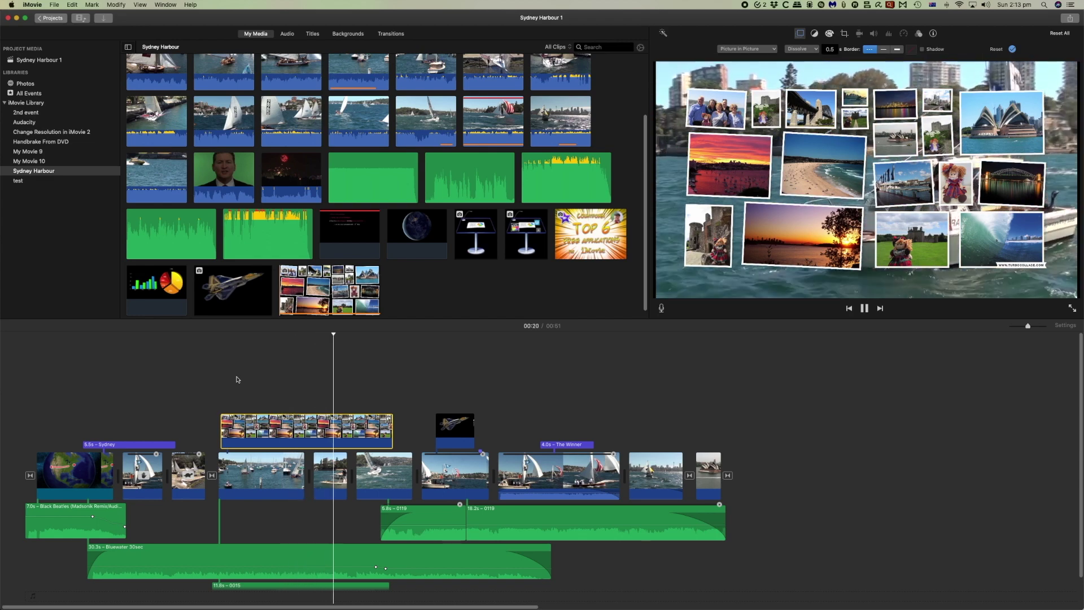
key(space)
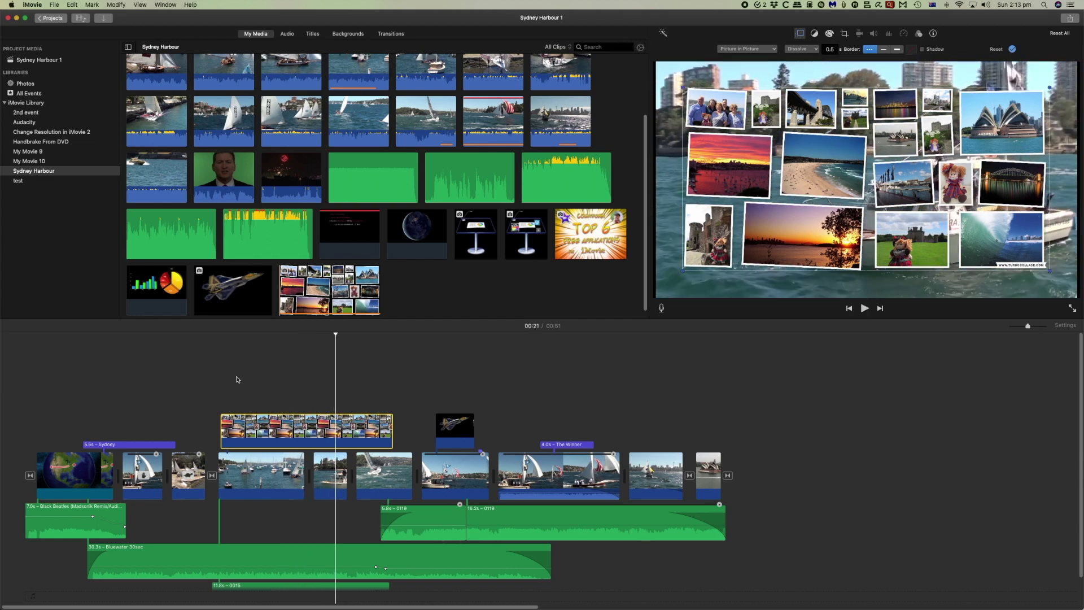